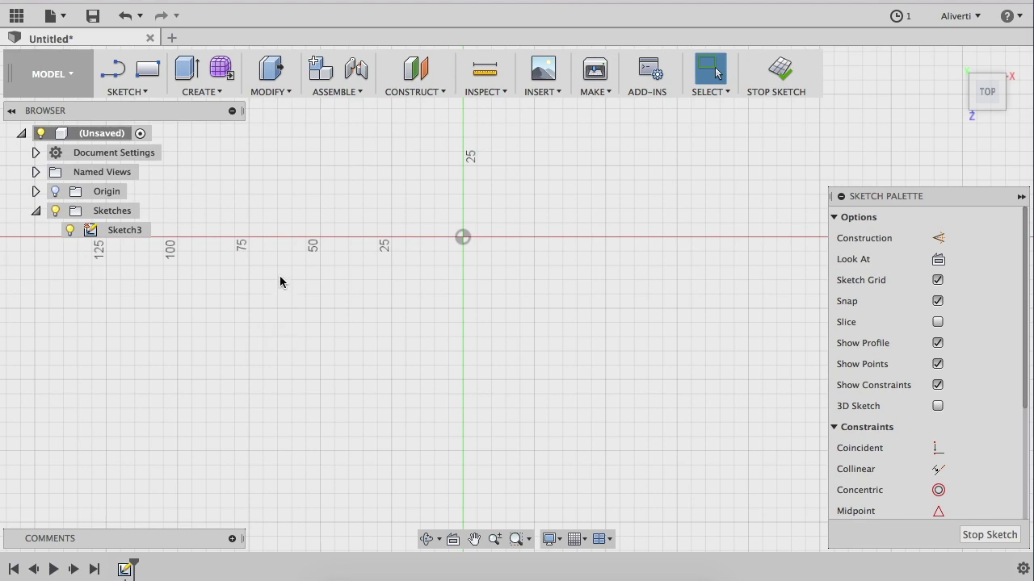
Open the SKETCH menu to show the drawing tools and Rectangle options.
click(146, 94)
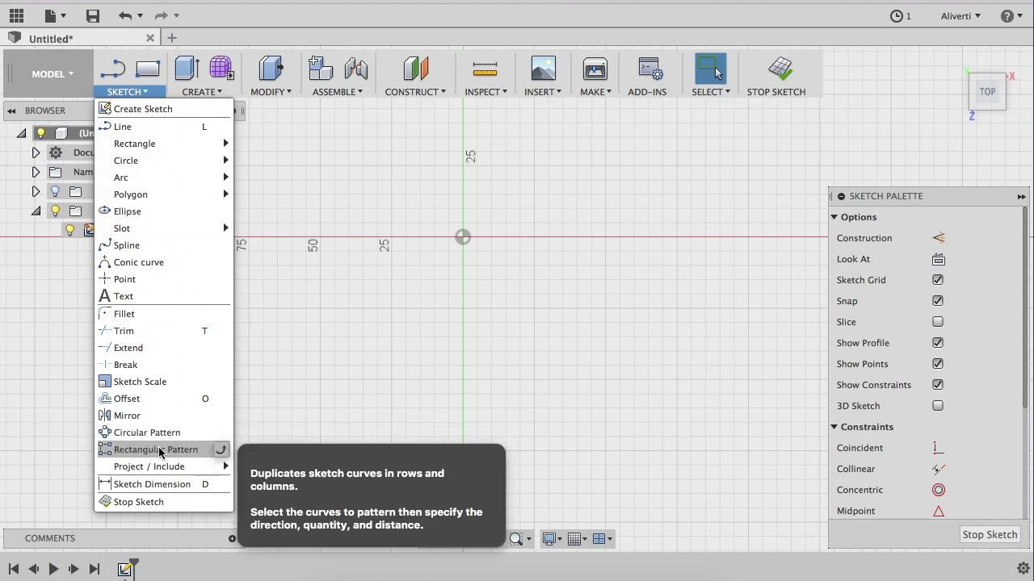
mouse_move(134, 144)
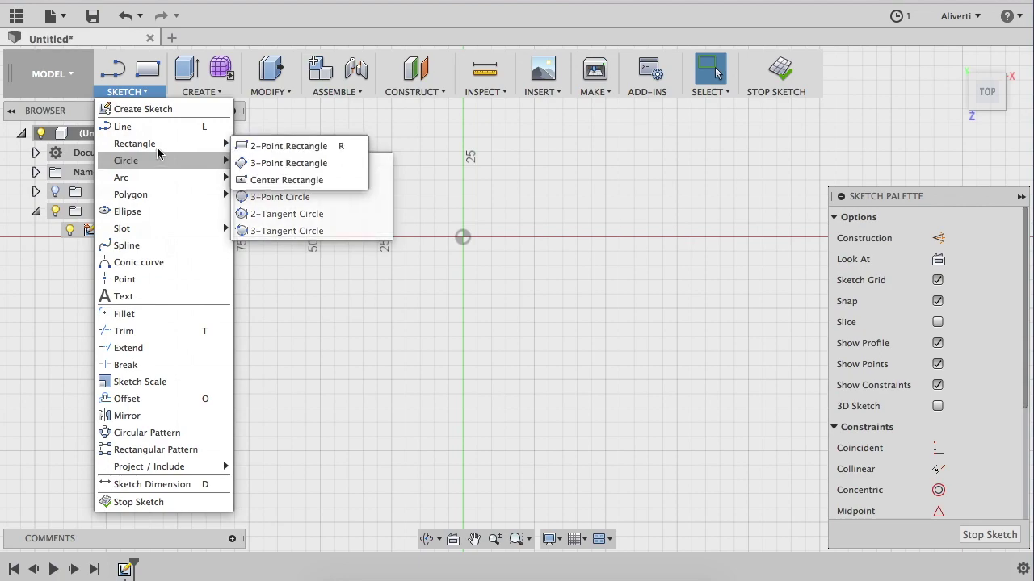
Draw a small 2-point square left of the origin.
click(262, 147)
click(305, 266)
click(377, 351)
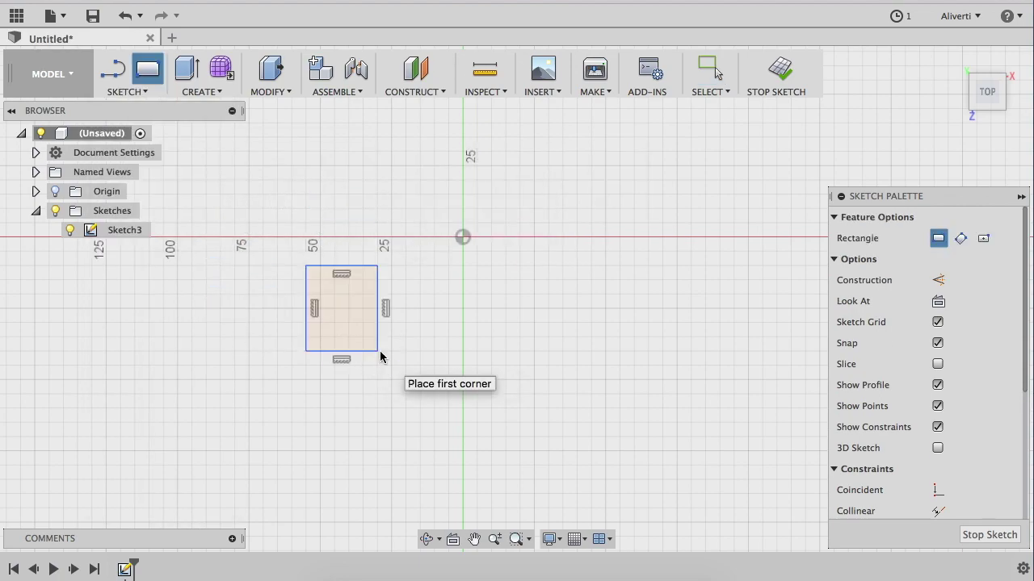
Draw a diagonal line from upper-left of the origin down past it to the lower right.
key(l)
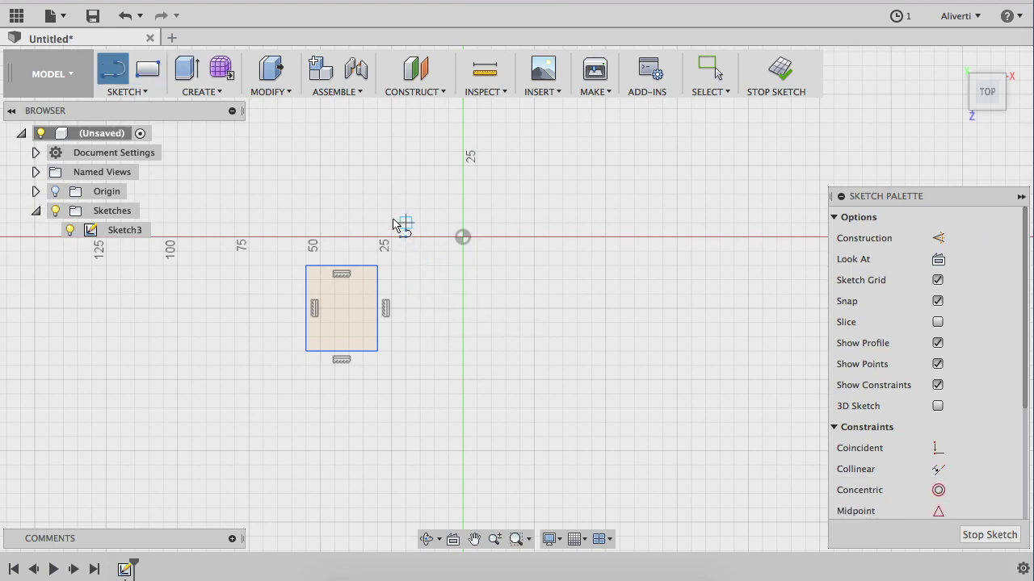
click(378, 209)
click(534, 393)
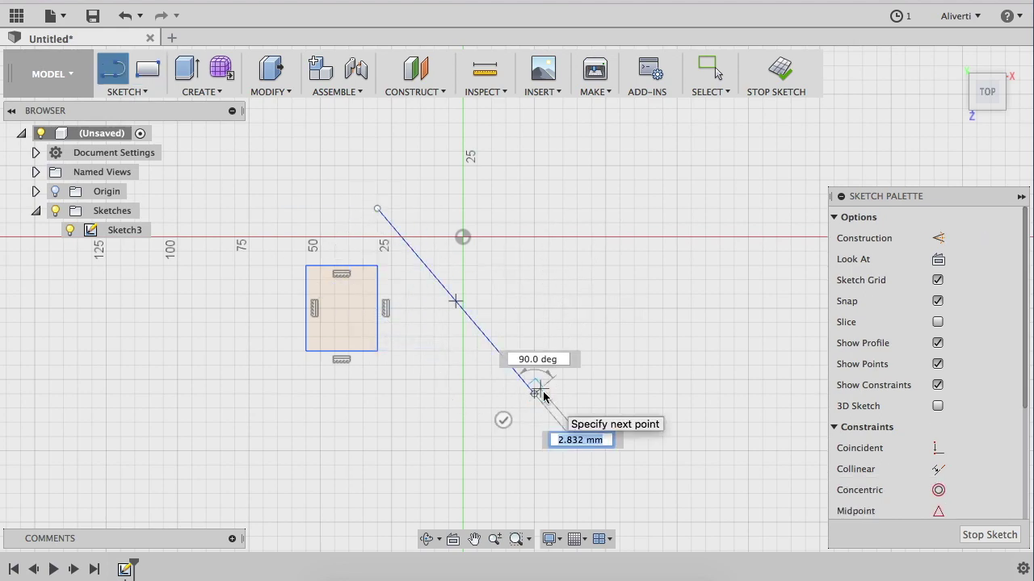
key(Escape)
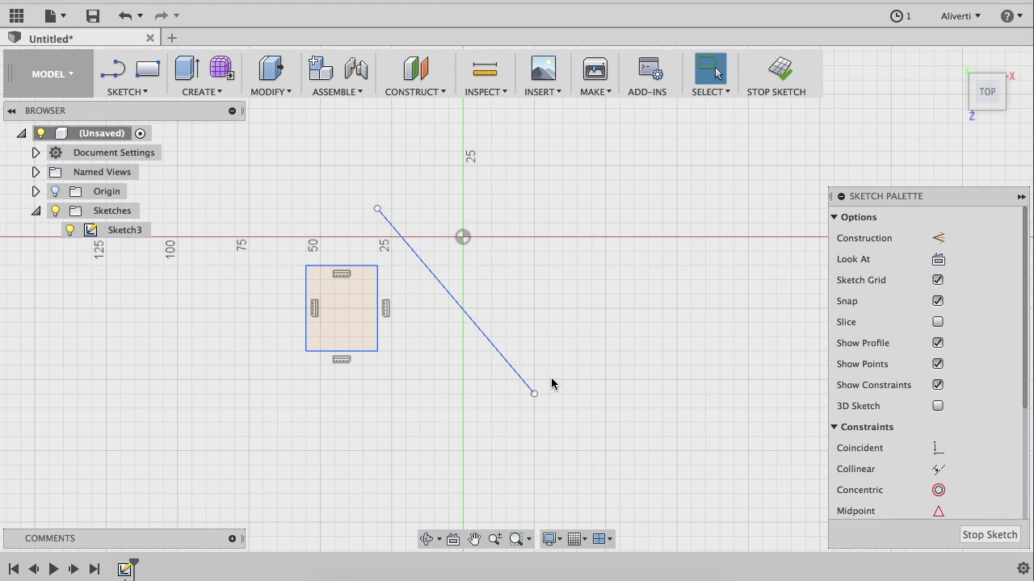
click(127, 92)
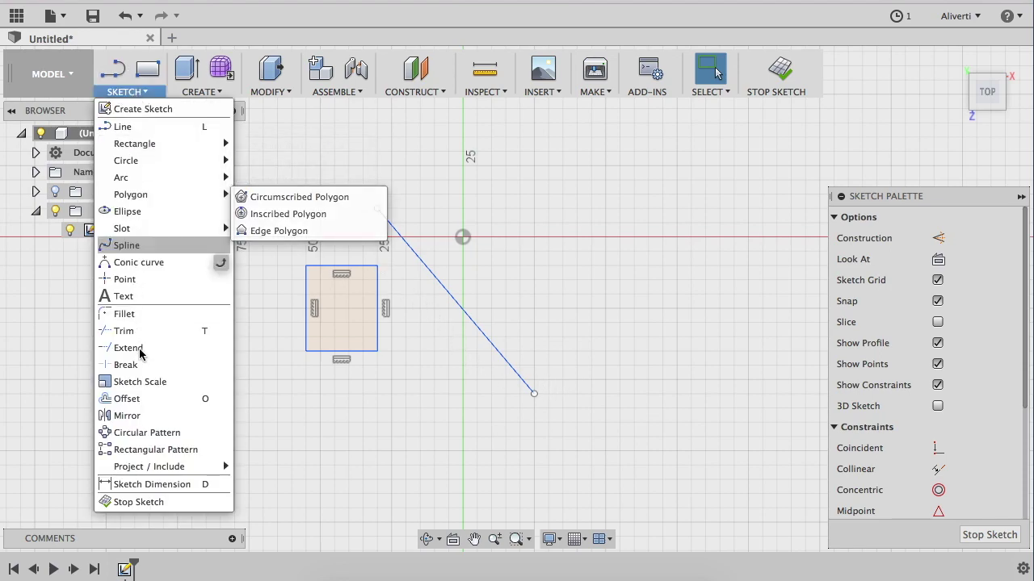
click(154, 416)
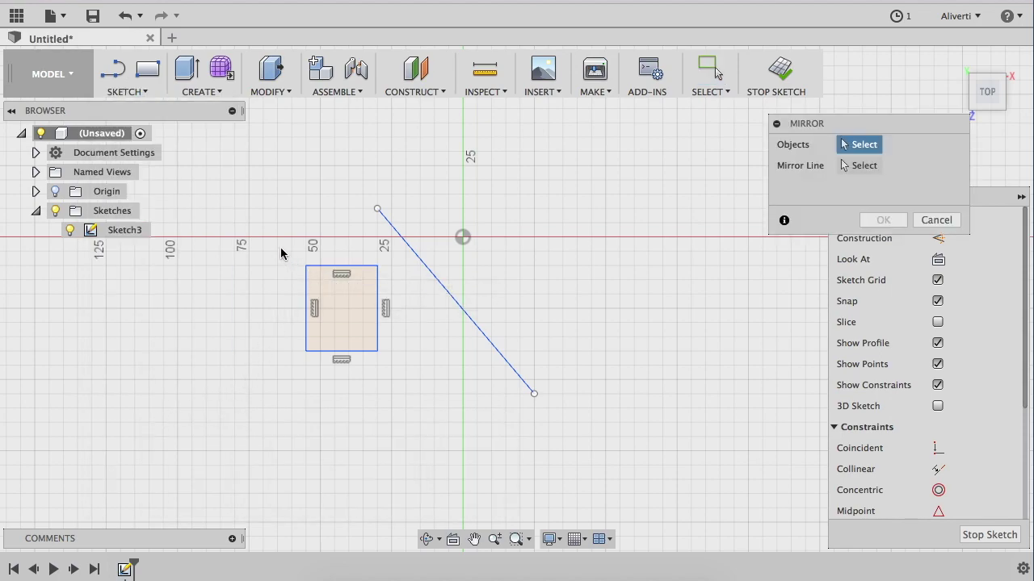
click(884, 126)
drag(885, 127, 751, 140)
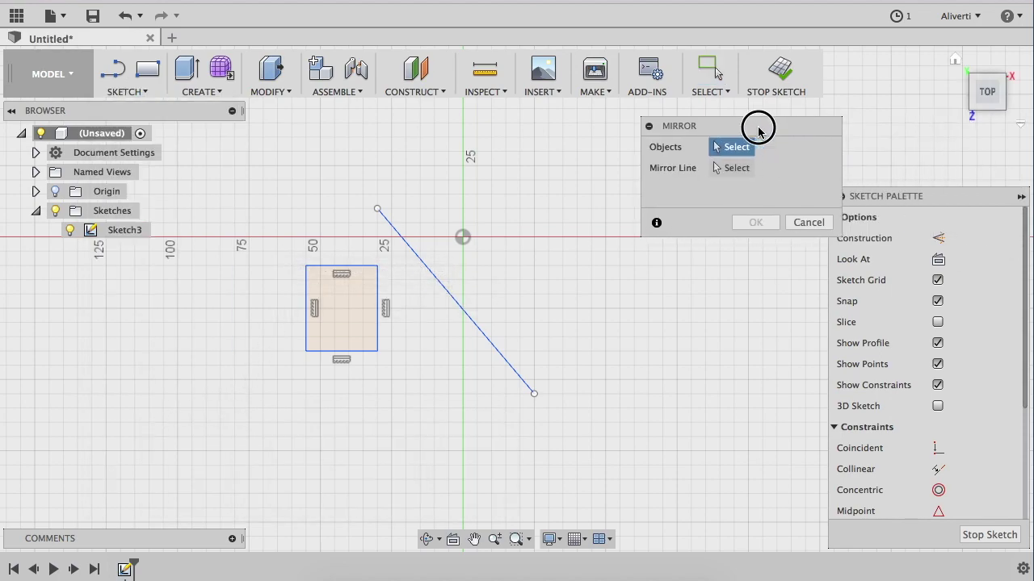
drag(258, 225, 399, 390)
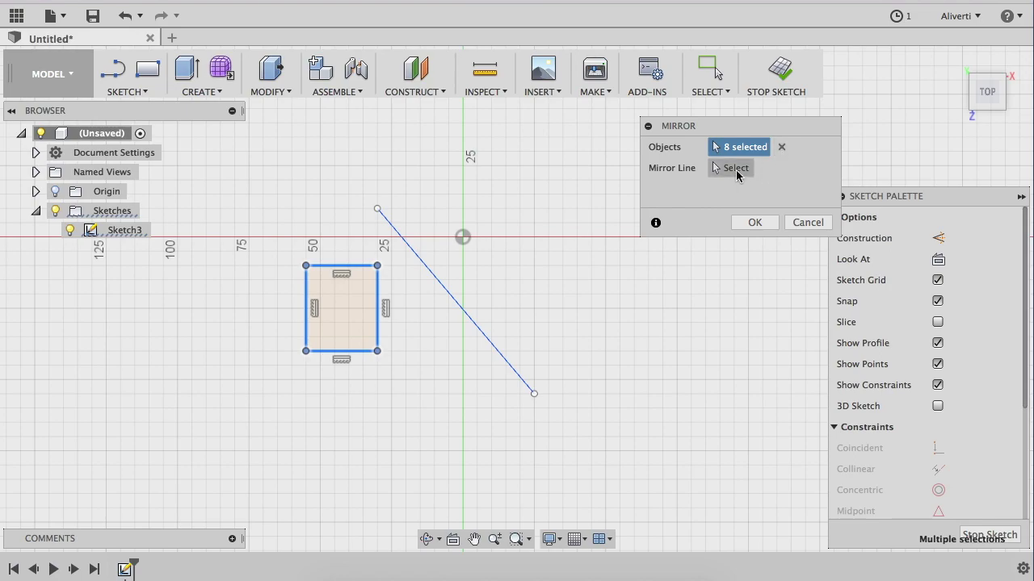
click(737, 176)
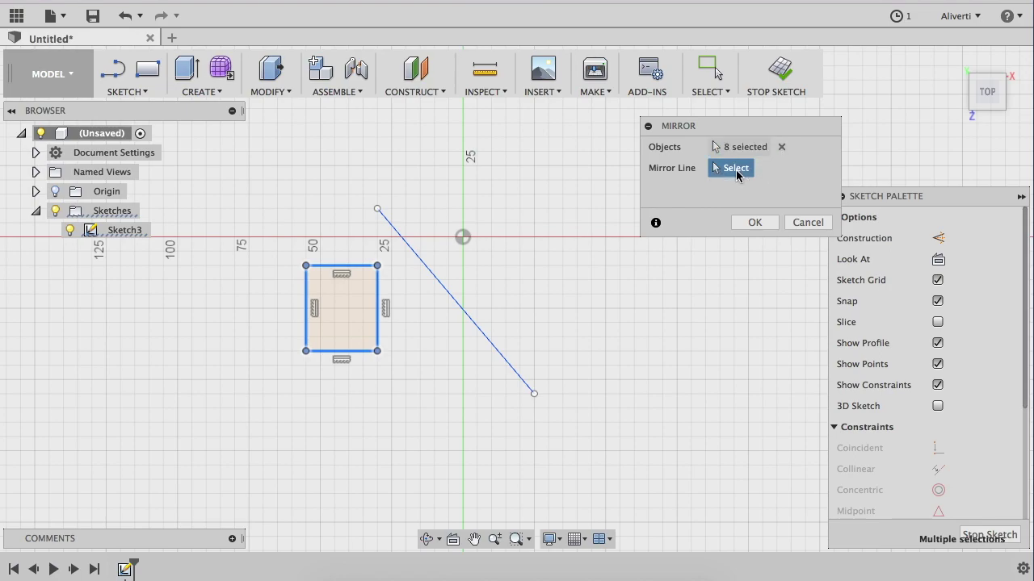
click(416, 255)
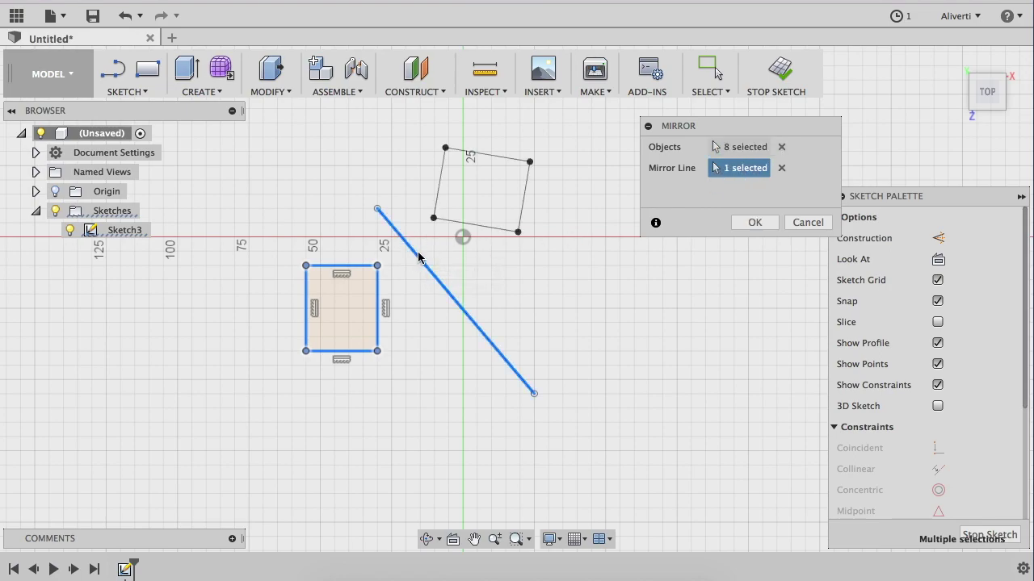
click(807, 223)
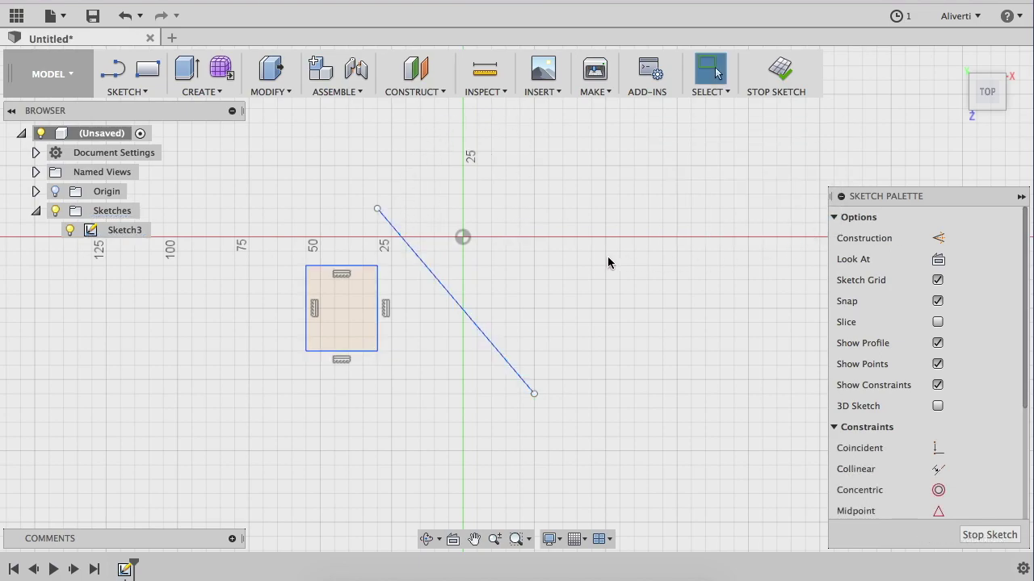
click(134, 91)
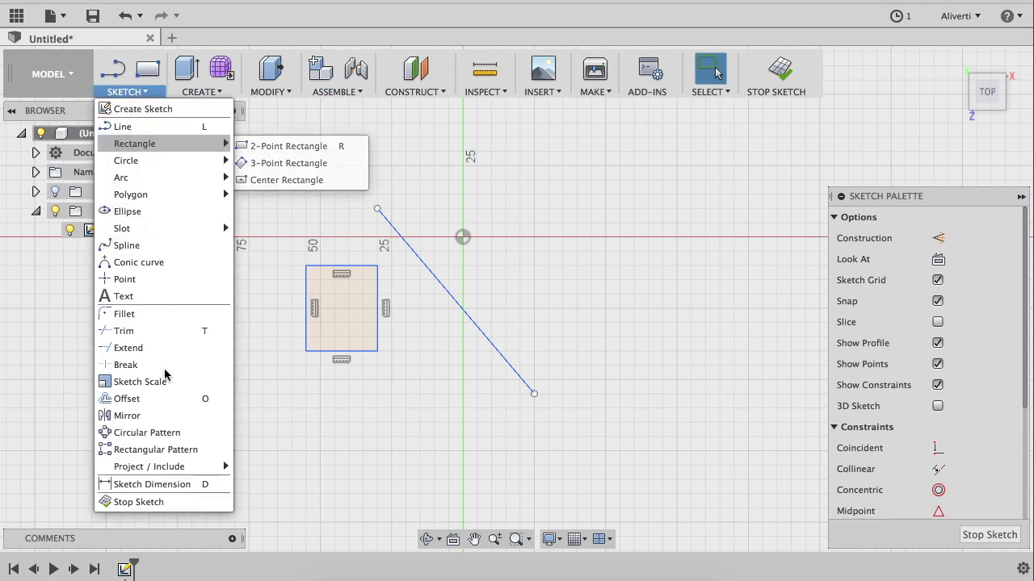
Start a rectangular pattern of the square, quantity 3, directed along the diagonal line.
click(166, 449)
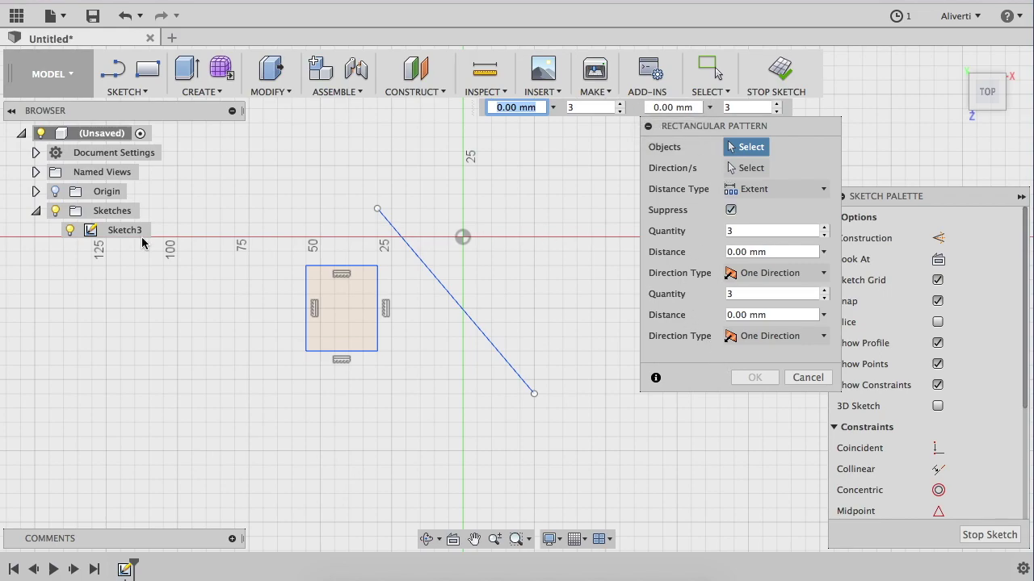
drag(282, 251, 400, 370)
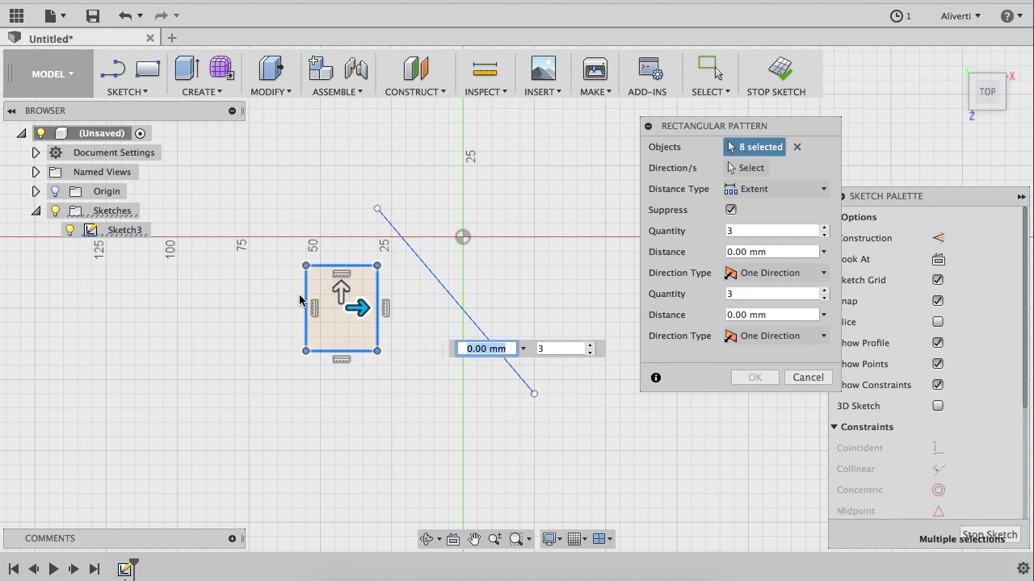
key(Tab)
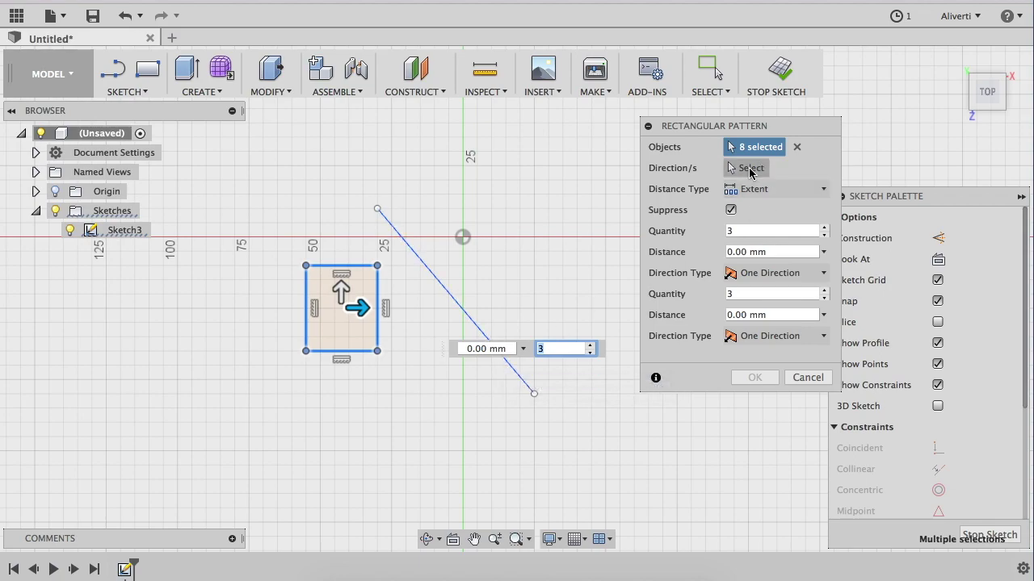
click(751, 171)
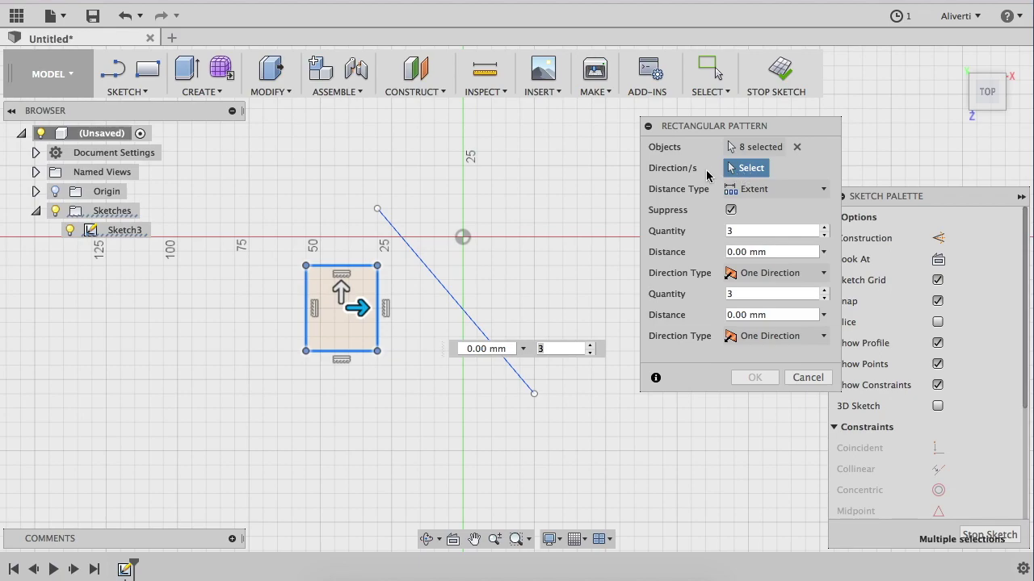
click(429, 270)
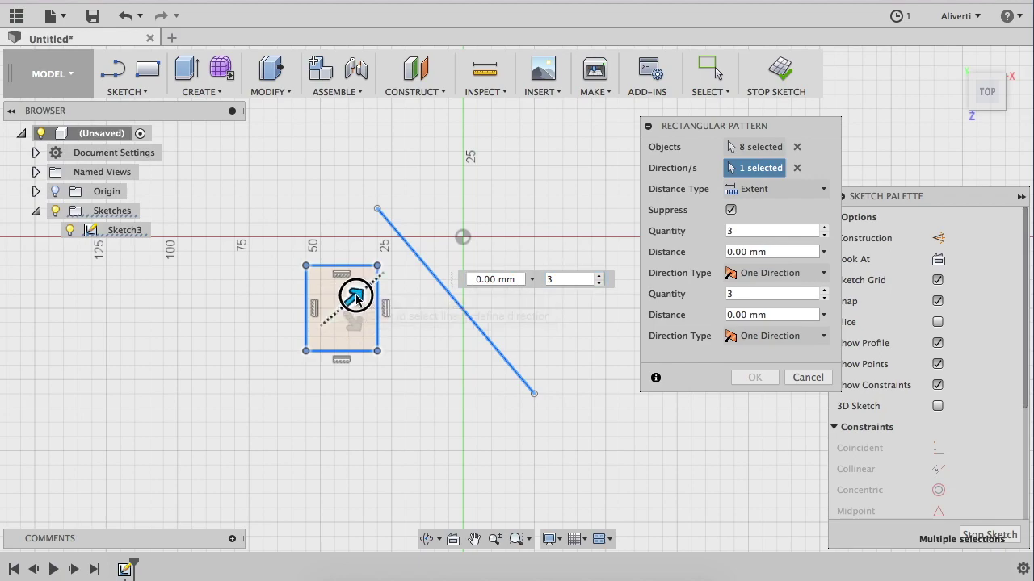
Drag the pattern spacings to 75 mm and 70 mm and suppress pattern copies.
drag(353, 301, 537, 196)
mouse_move(358, 323)
mouse_down()
mouse_move(404, 411)
mouse_move(449, 467)
mouse_move(476, 472)
mouse_up()
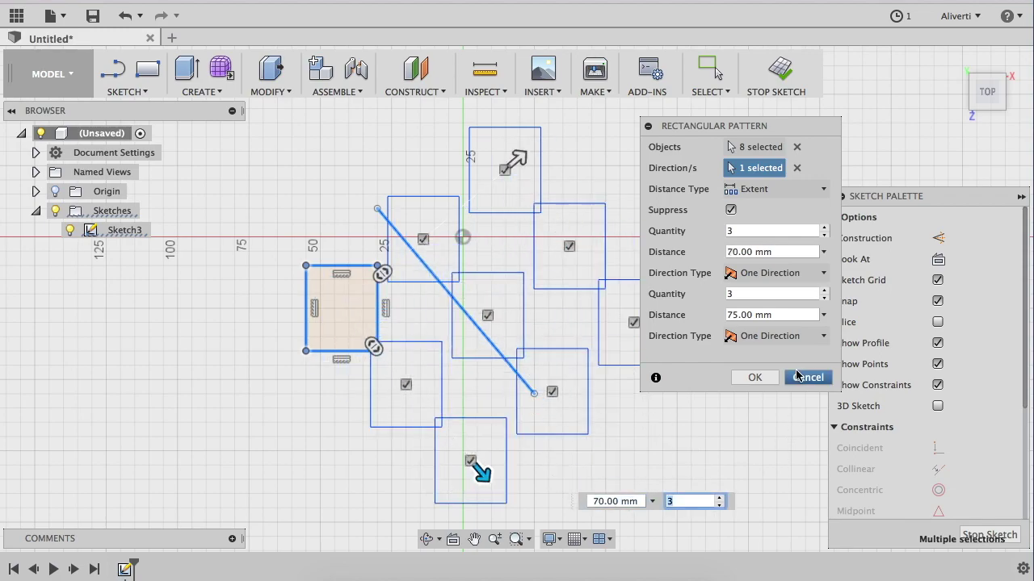
drag(740, 128, 792, 122)
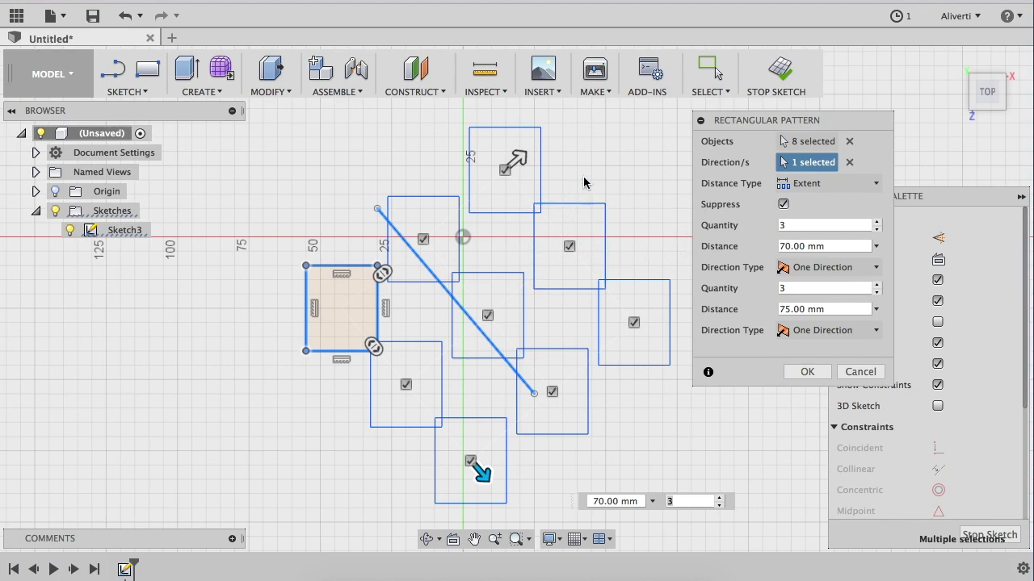
click(488, 316)
click(568, 248)
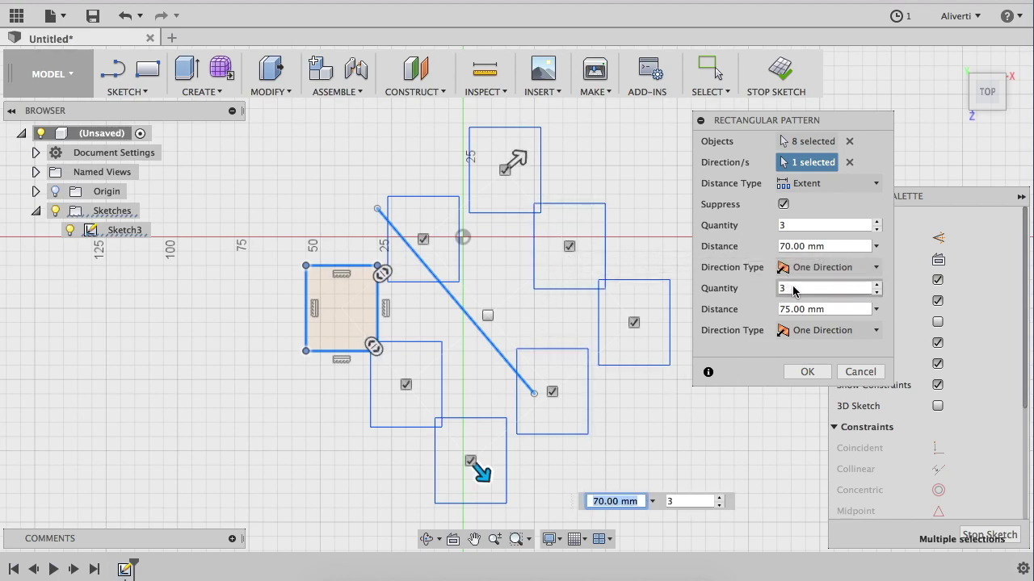
Set first-direction quantity 4 with Symmetric distribution, then cancel the pattern.
click(876, 221)
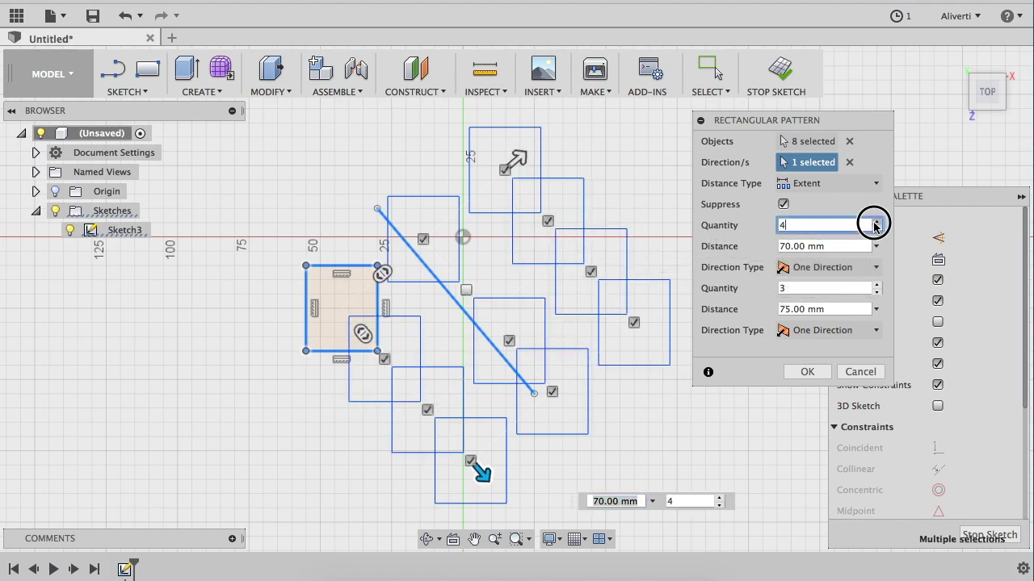
click(830, 267)
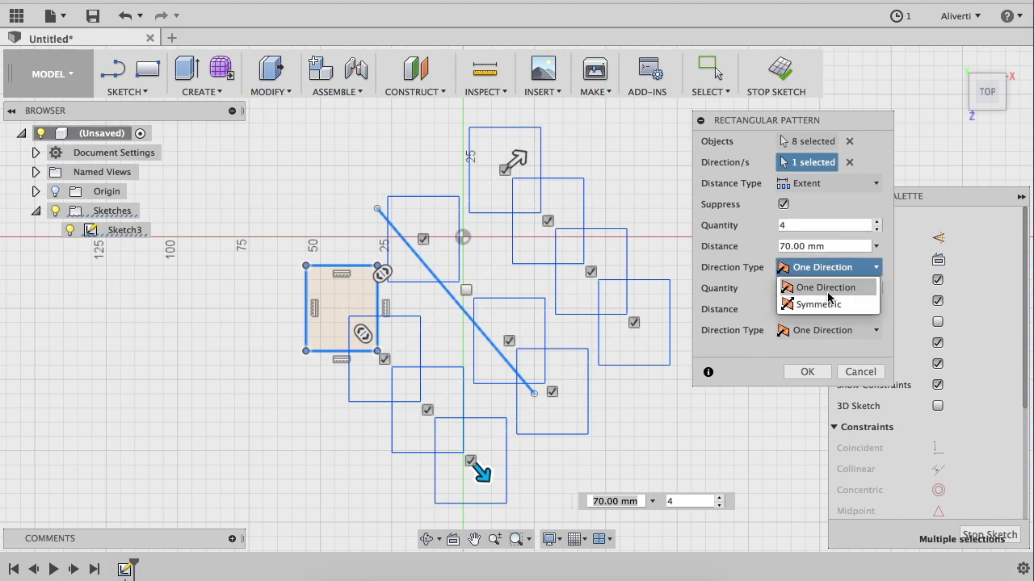
click(820, 305)
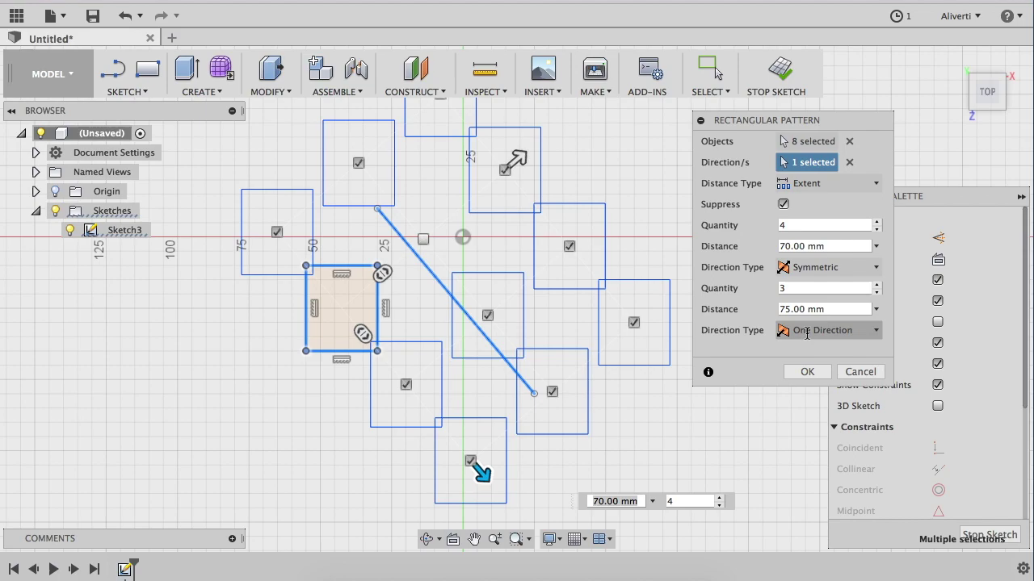
click(850, 373)
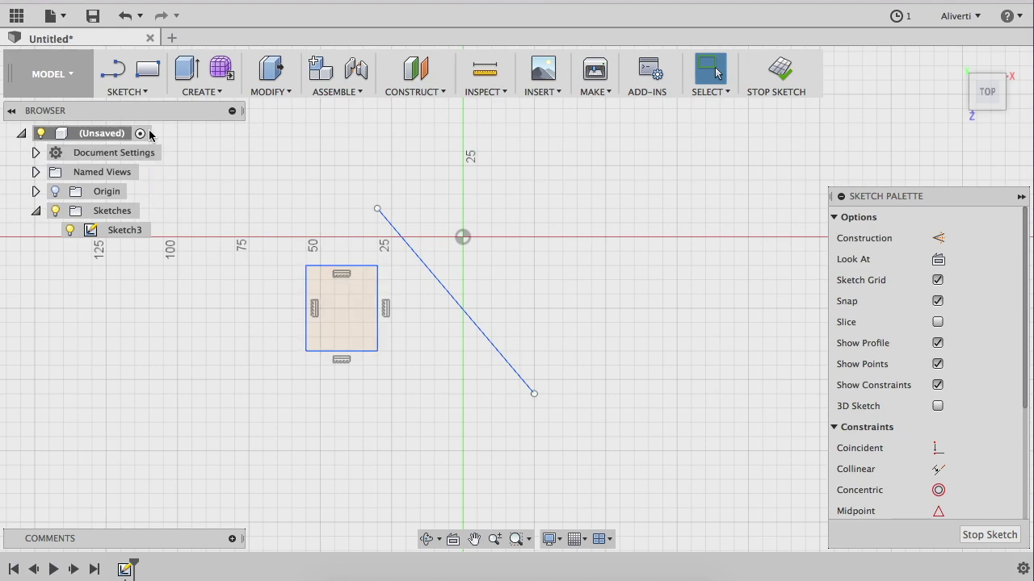
Start a circular pattern of the rectangle centred on the line's lower endpoint.
click(147, 93)
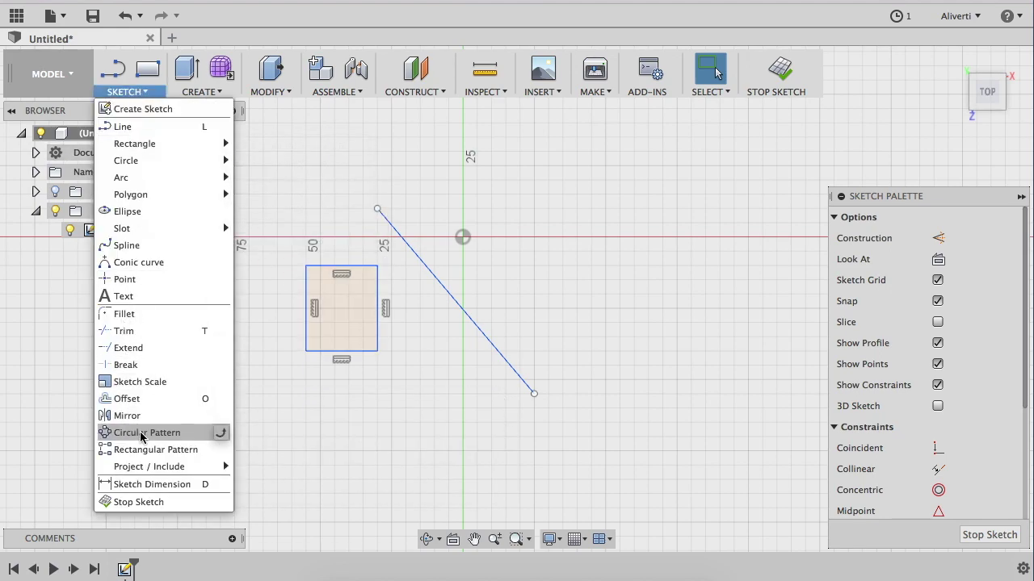
click(143, 433)
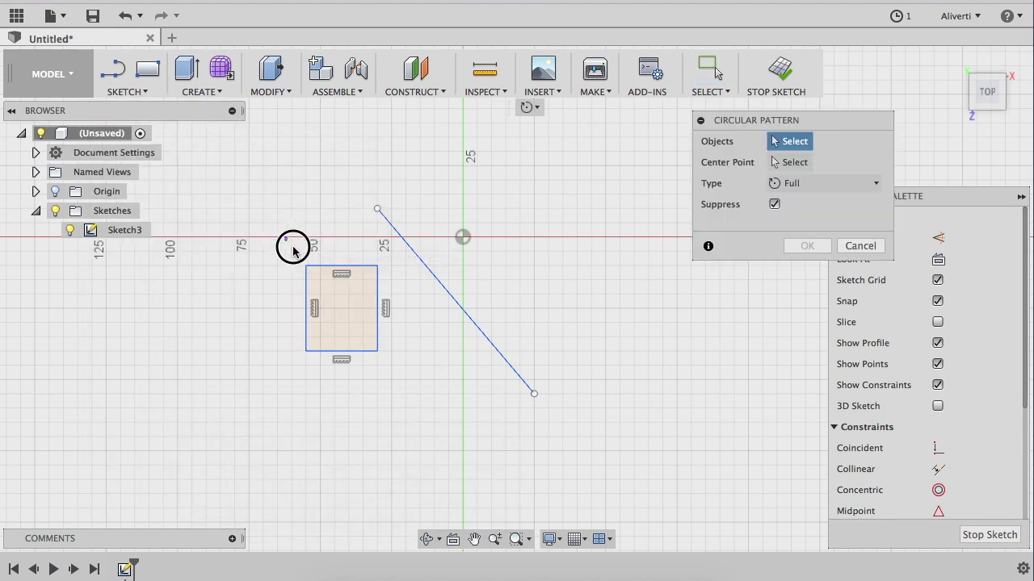
drag(290, 242, 406, 392)
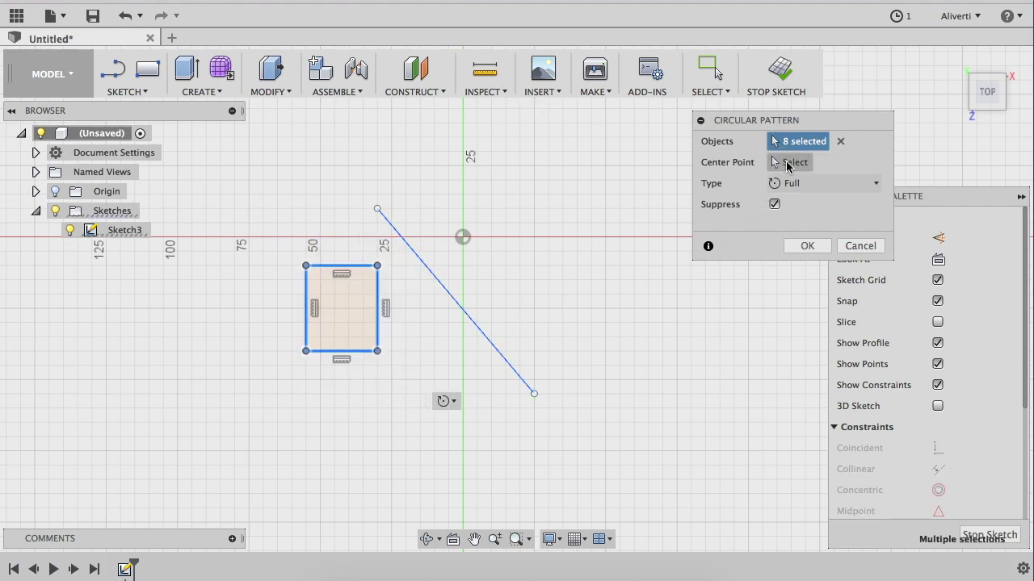
click(785, 163)
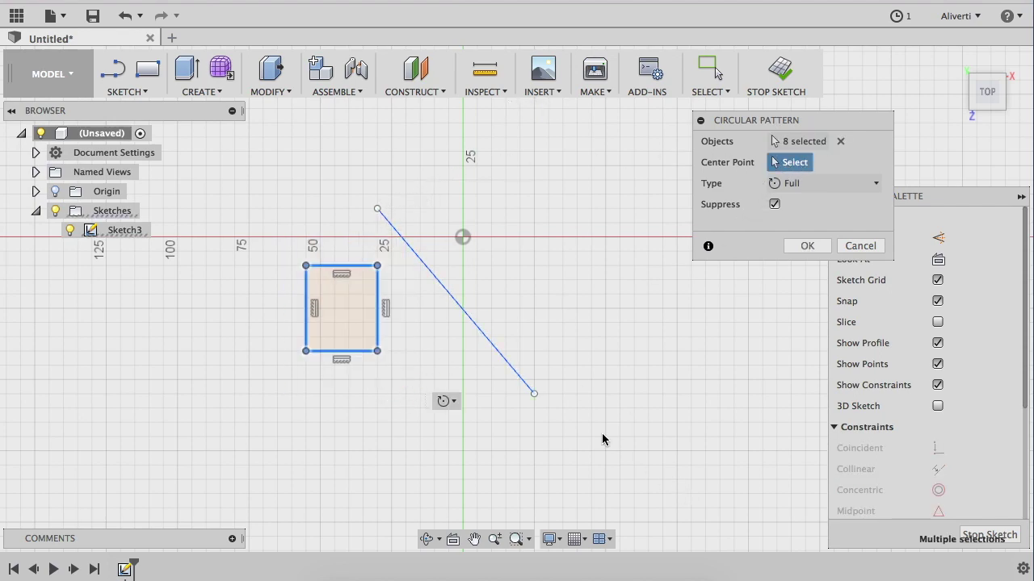
click(533, 395)
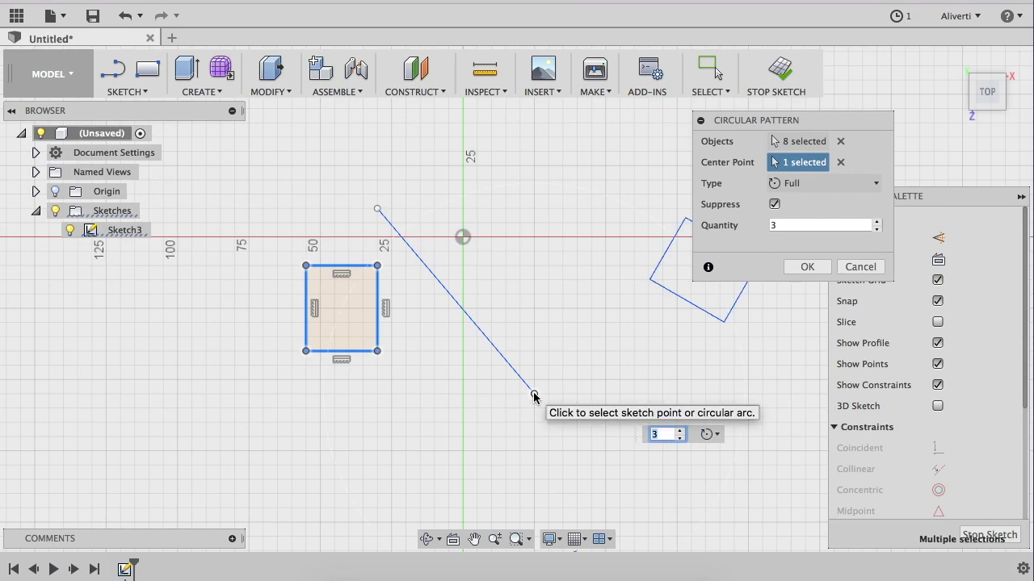
Raise the pattern quantity to 9 and suppress the top copy.
click(877, 220)
click(877, 221)
click(877, 220)
click(877, 220)
click(877, 220)
click(877, 221)
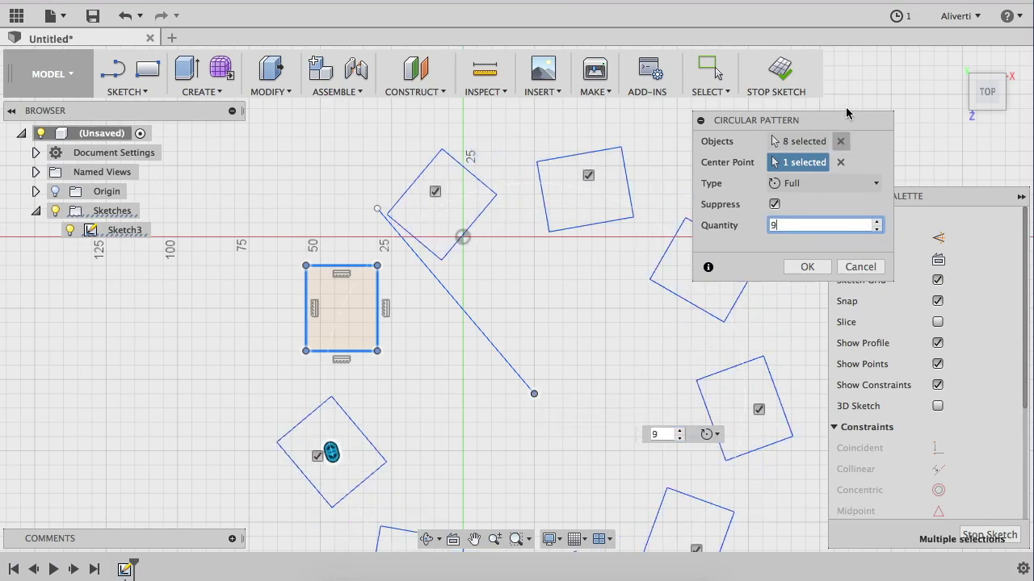
drag(815, 121, 887, 90)
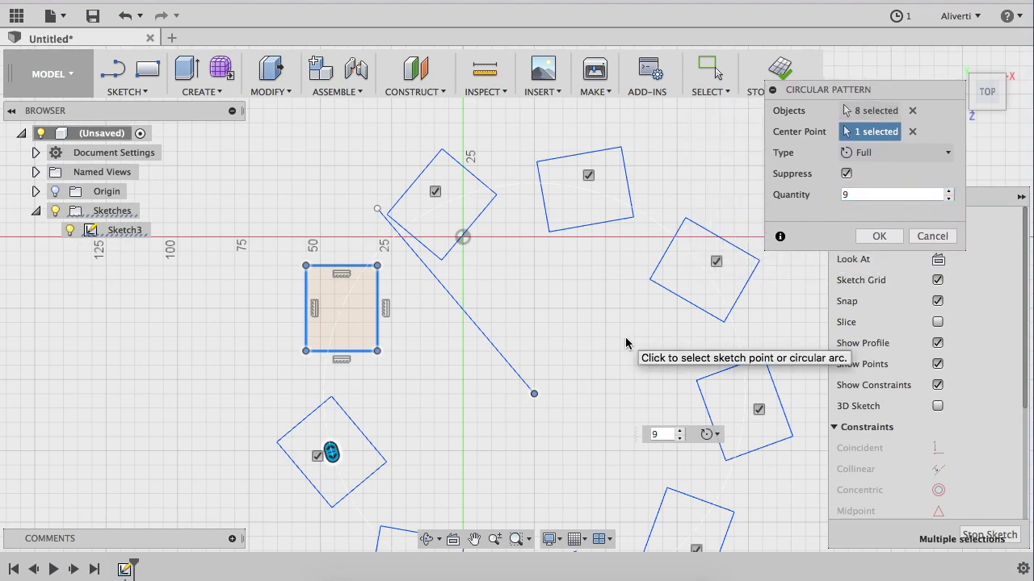
scroll(626, 338, down, 2)
scroll(626, 338, down, 1)
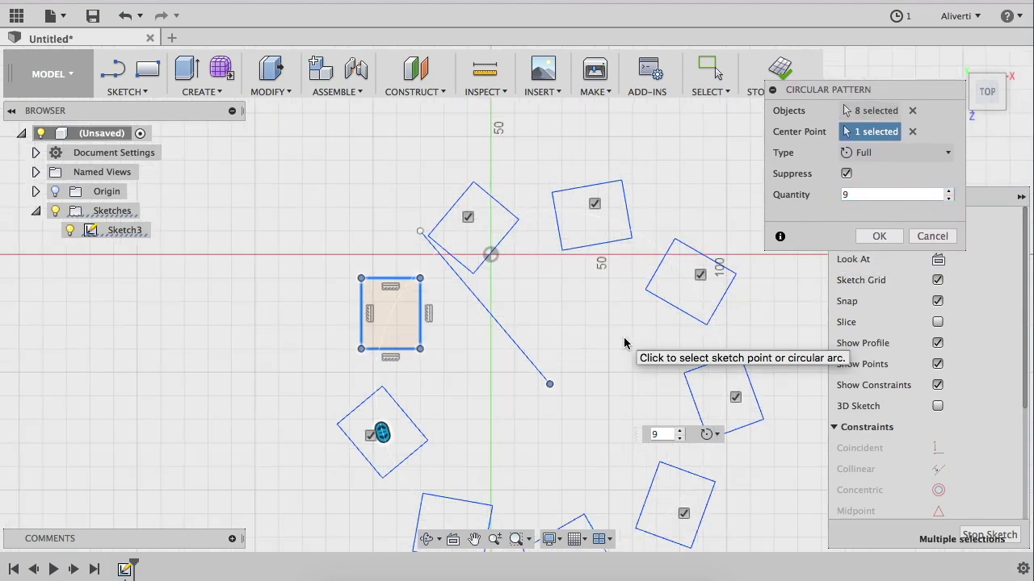
scroll(626, 338, down, 1)
middle_drag(572, 382, 510, 330)
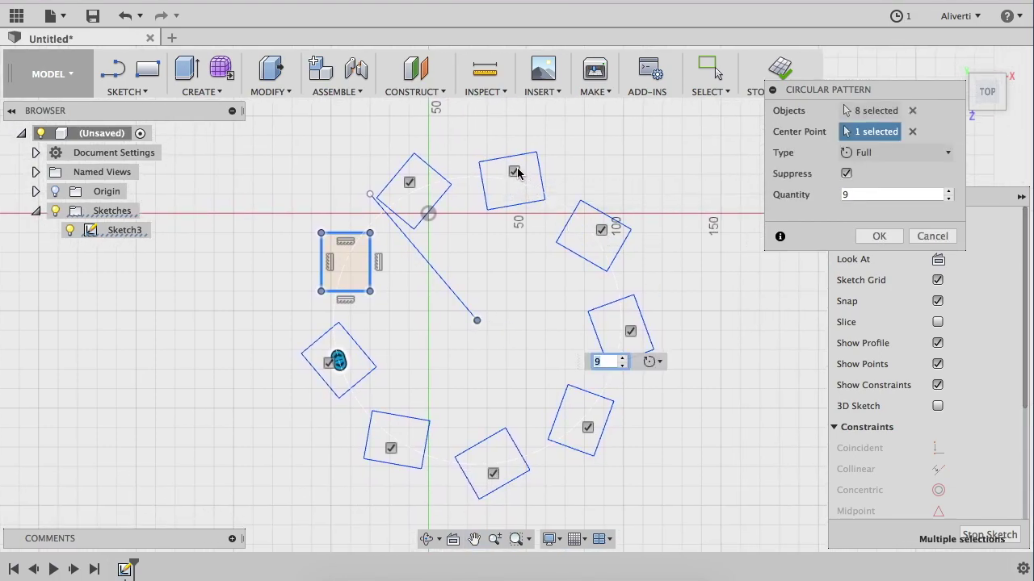
click(515, 172)
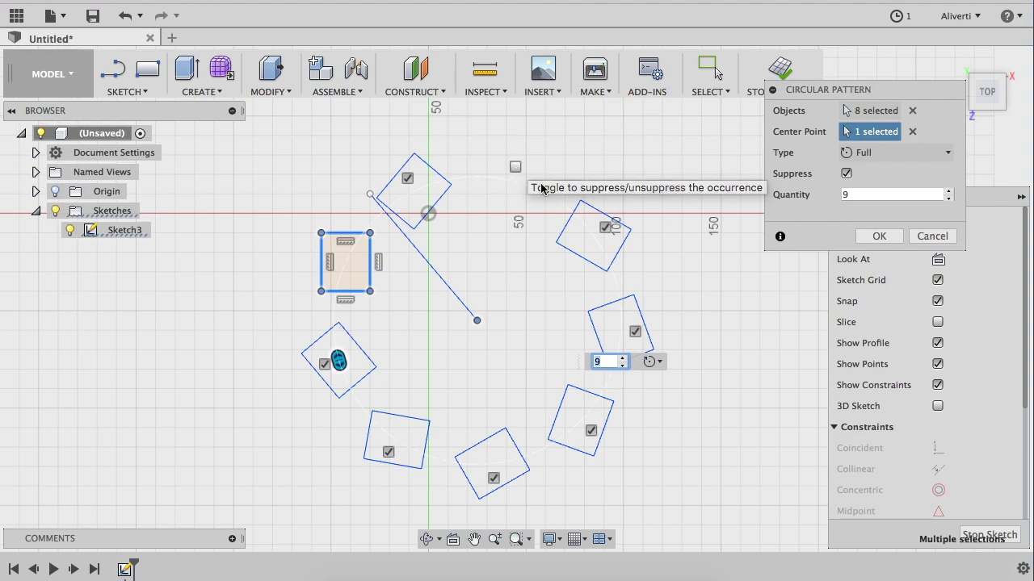
Switch the circular pattern type to Angle at 195 deg, then to Symmetric.
click(868, 158)
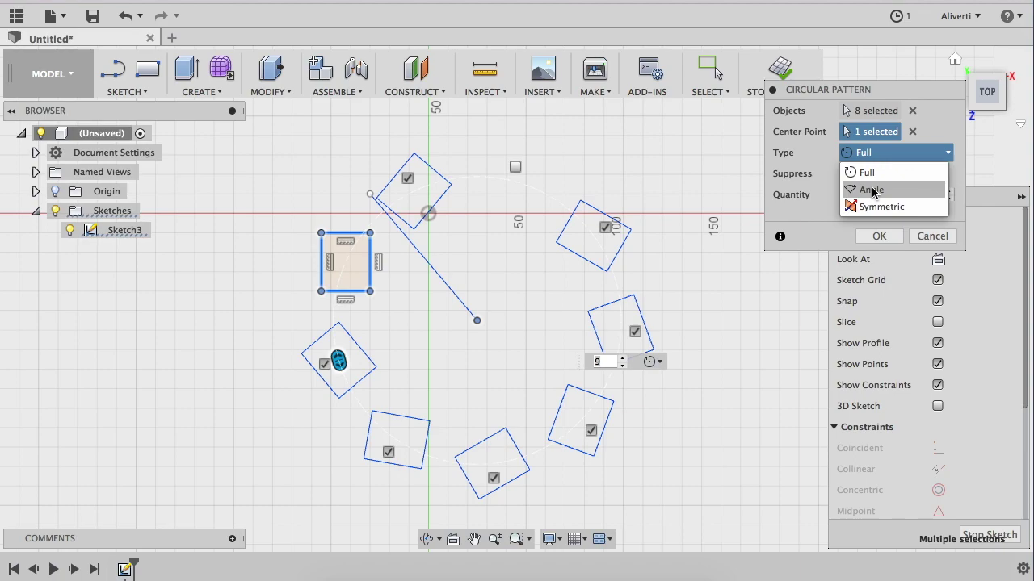
click(873, 190)
drag(622, 335, 570, 302)
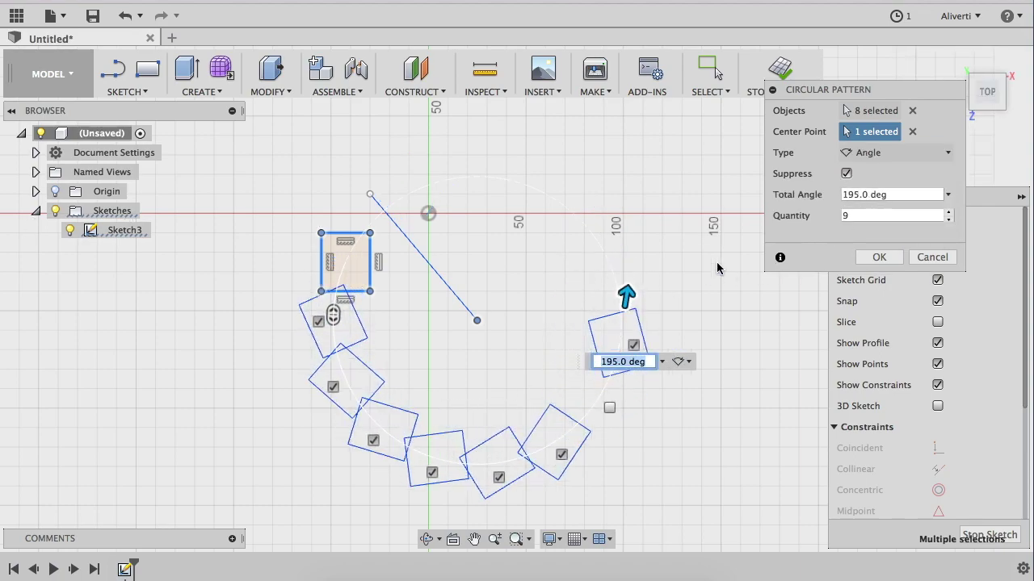
click(886, 154)
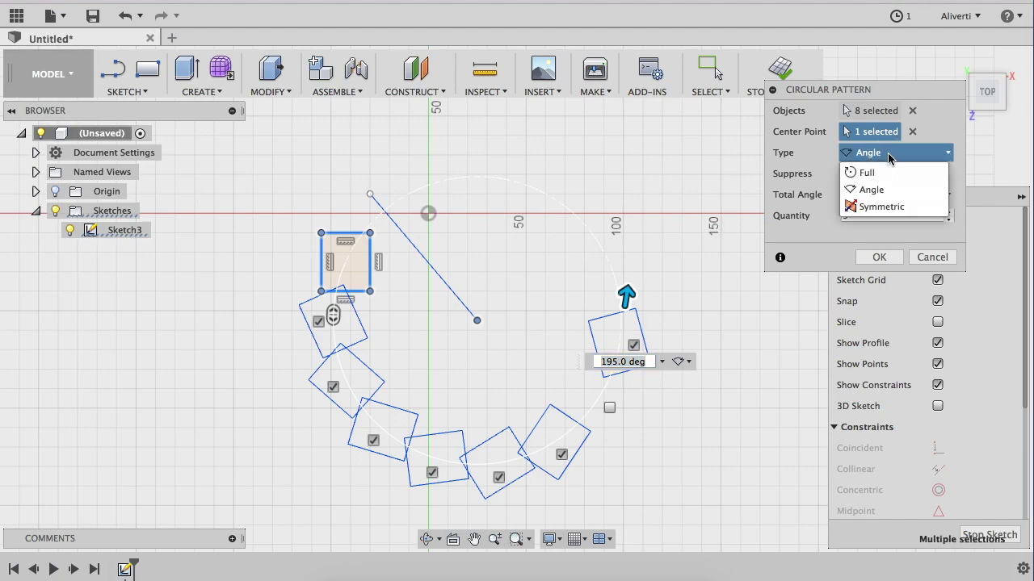
click(885, 207)
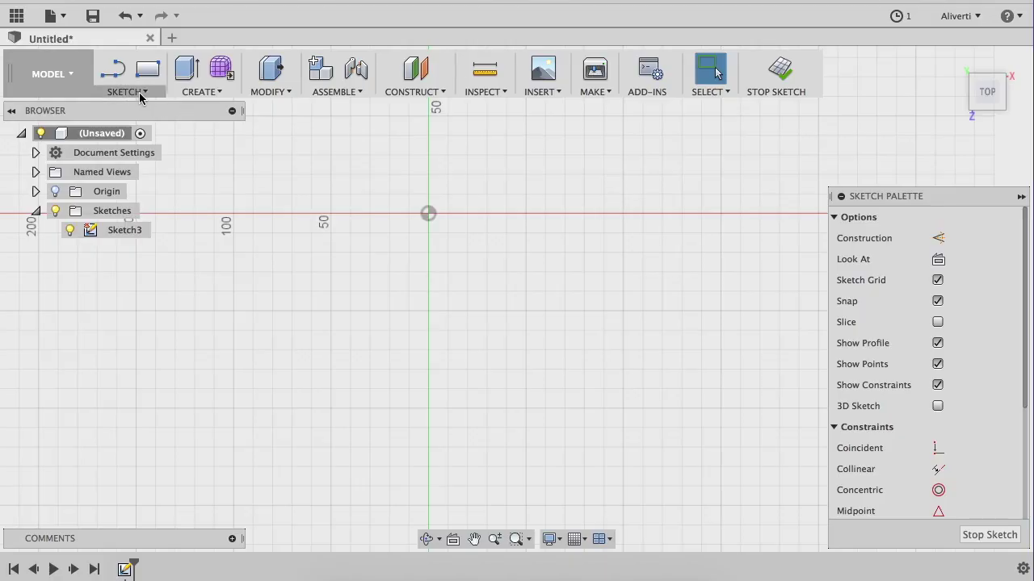
Draw a 2-point rectangle left of the origin and select it.
click(139, 96)
mouse_move(134, 143)
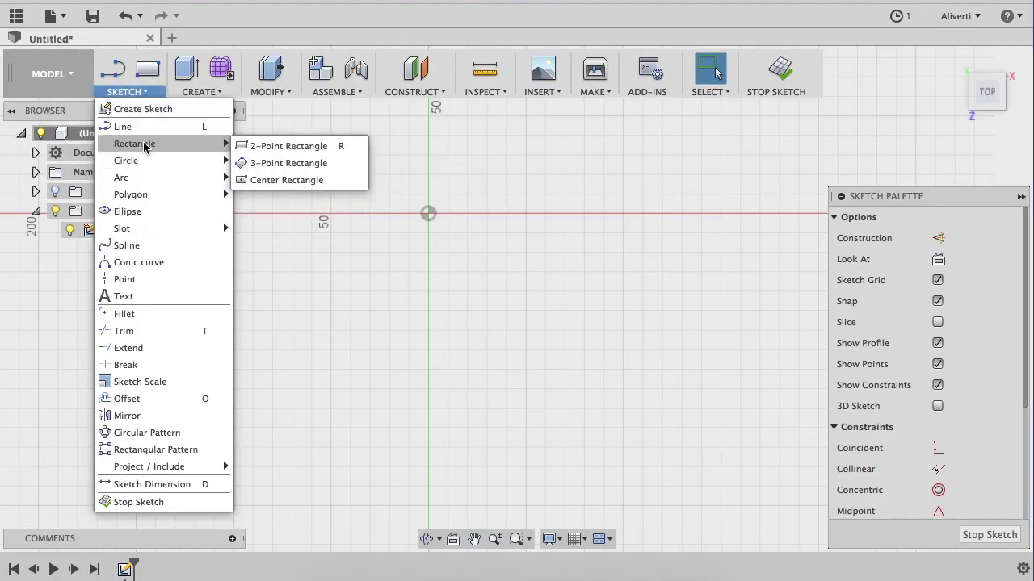
click(279, 146)
click(292, 252)
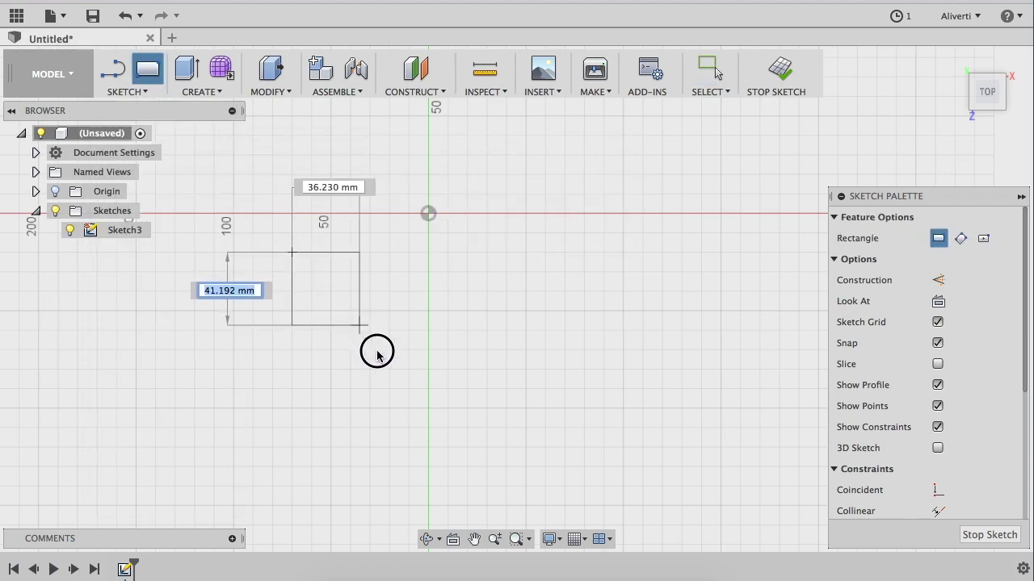
click(383, 357)
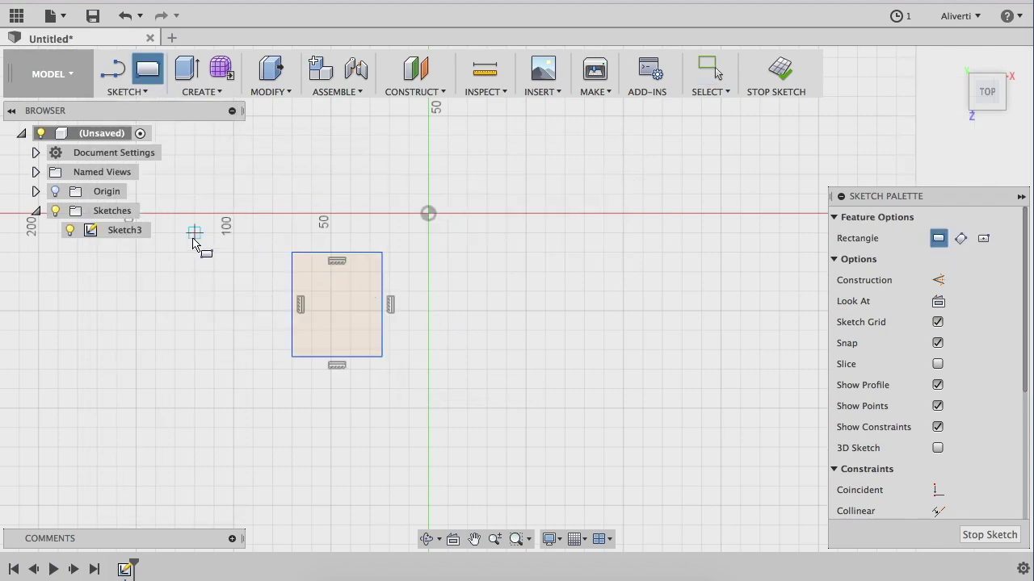
key(Escape)
drag(266, 225, 426, 396)
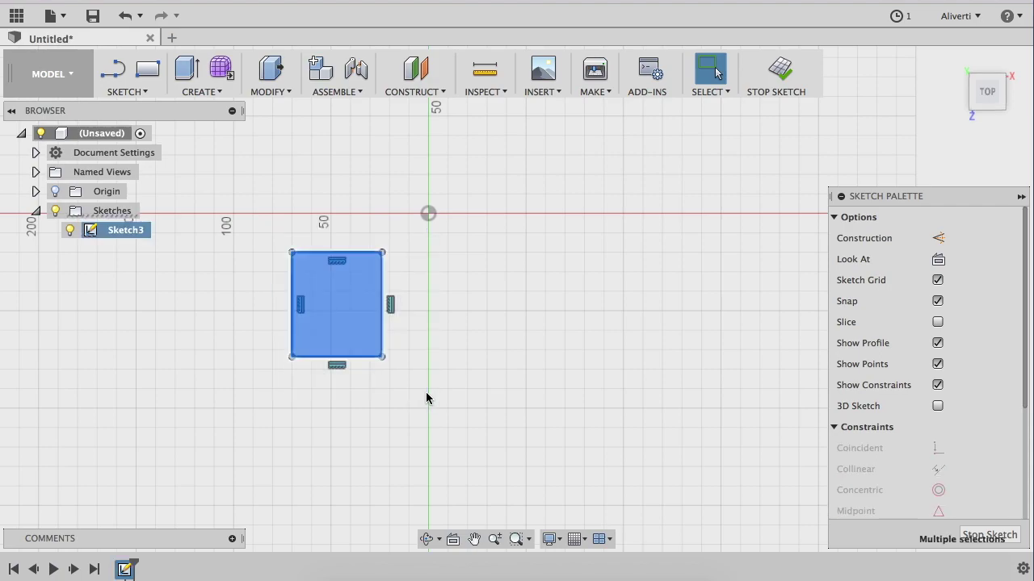
Copy the rectangle 100 mm right and 10 mm down, rotated about 10°.
key(m)
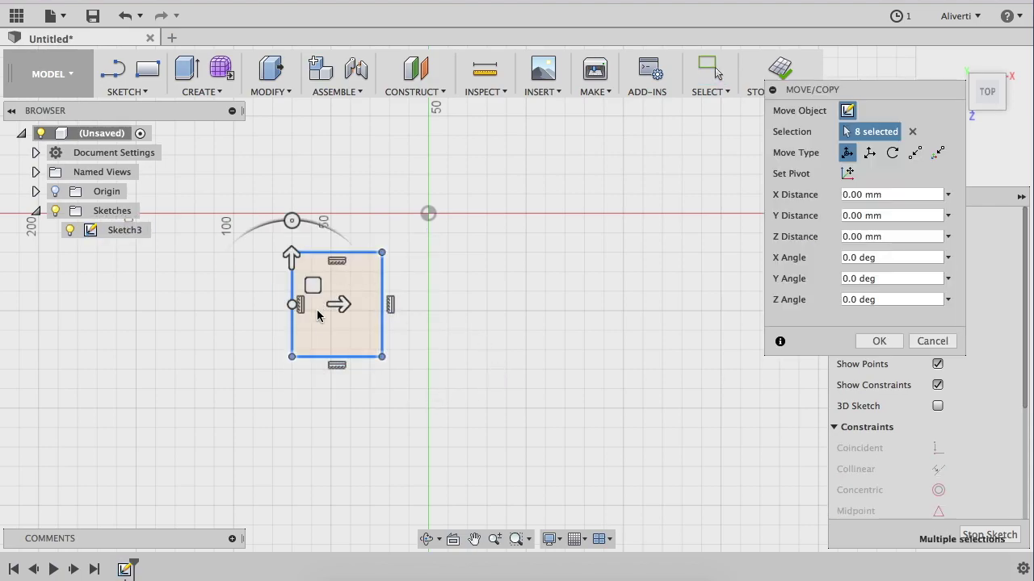
drag(340, 304, 473, 307)
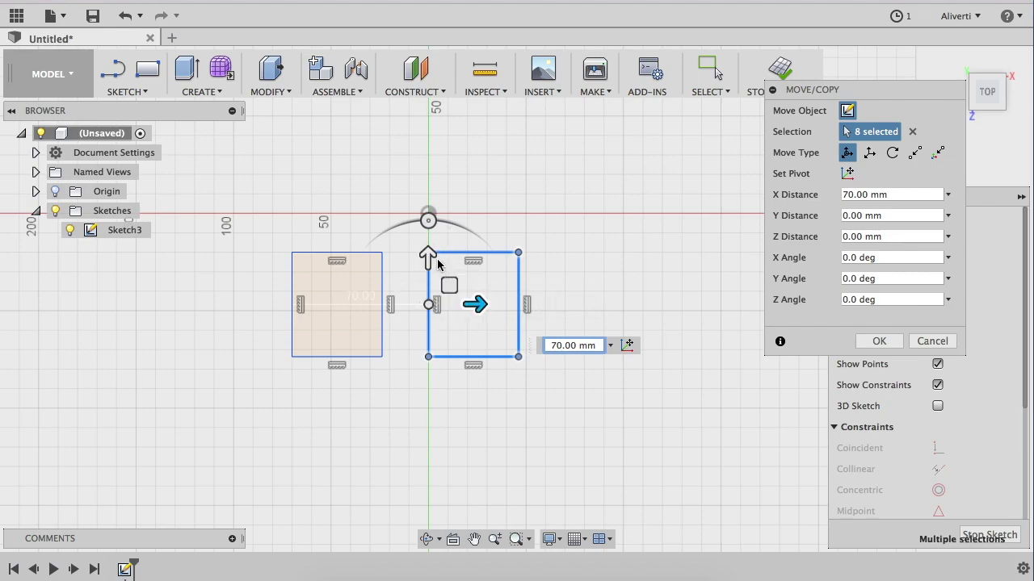
mouse_move(476, 305)
mouse_down()
mouse_move(576, 304)
mouse_move(534, 304)
mouse_up()
drag(486, 256, 518, 305)
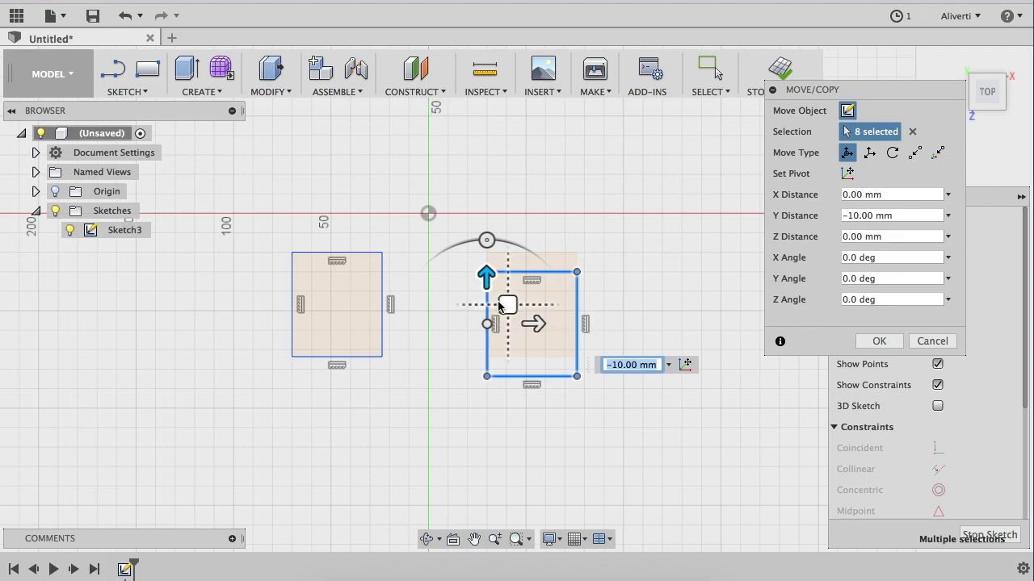
mouse_move(507, 307)
mouse_down()
mouse_move(531, 217)
mouse_move(536, 297)
mouse_up()
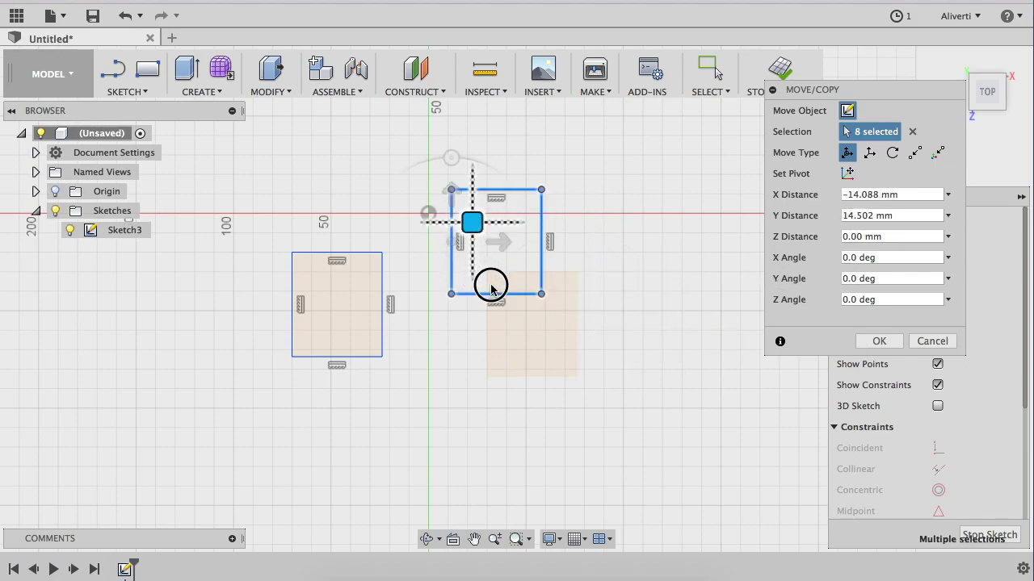
drag(515, 233, 503, 231)
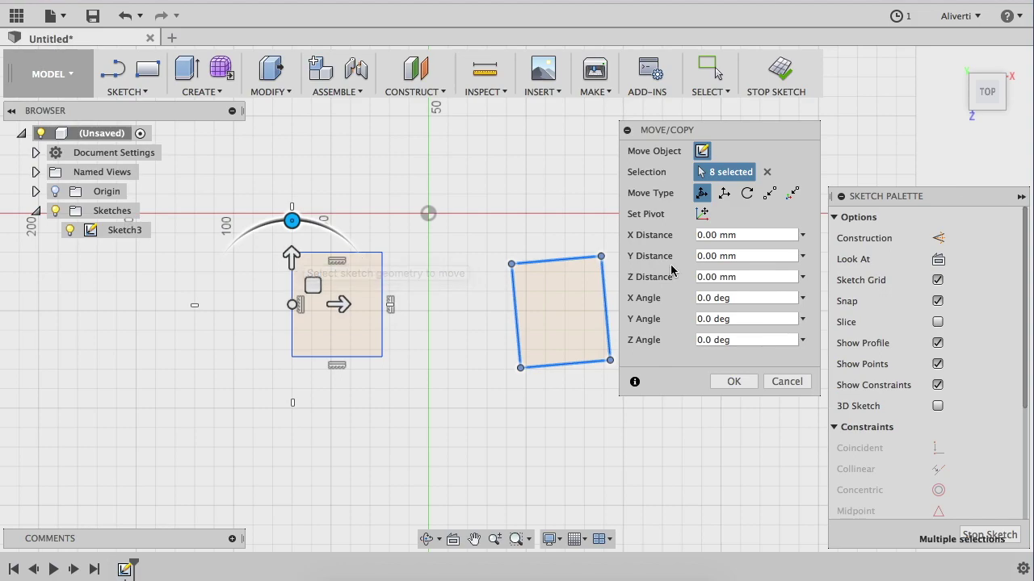
Try the Translate and Rotate move types, then cancel Move/Copy unchanged.
click(726, 193)
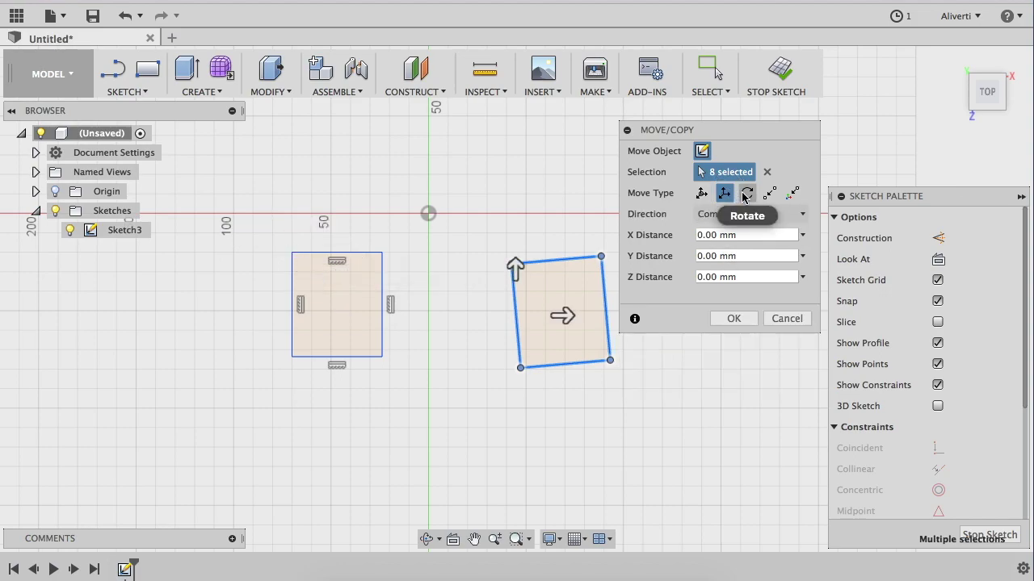
click(747, 193)
click(702, 173)
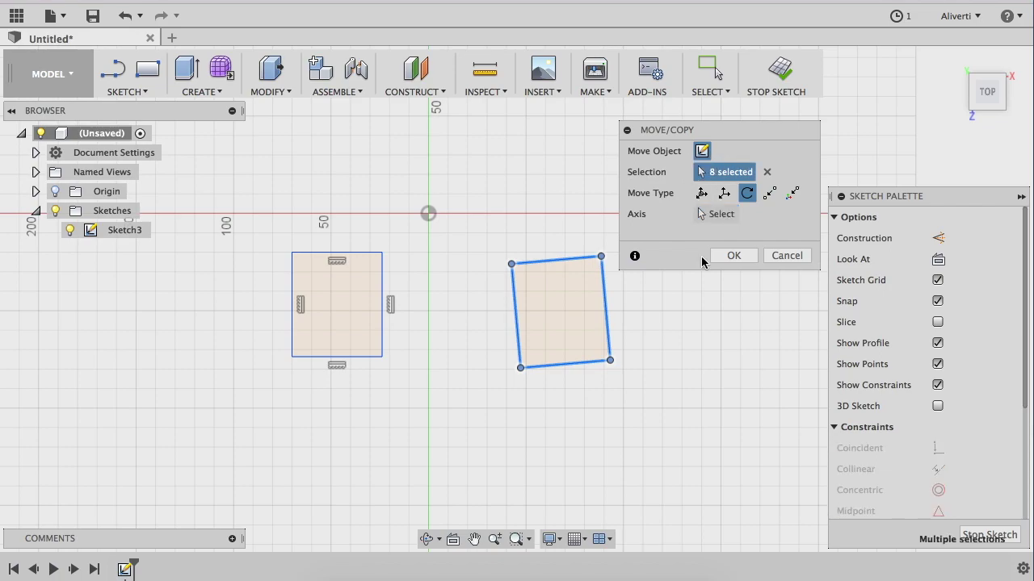
click(785, 256)
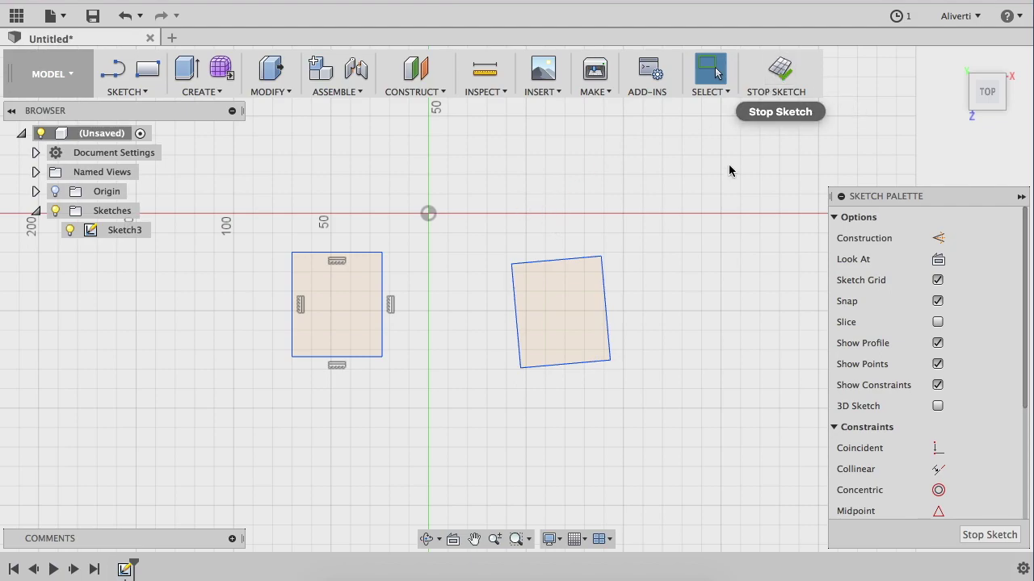
Window-select the tilted rectangle right of the origin and delete it.
drag(494, 215, 644, 445)
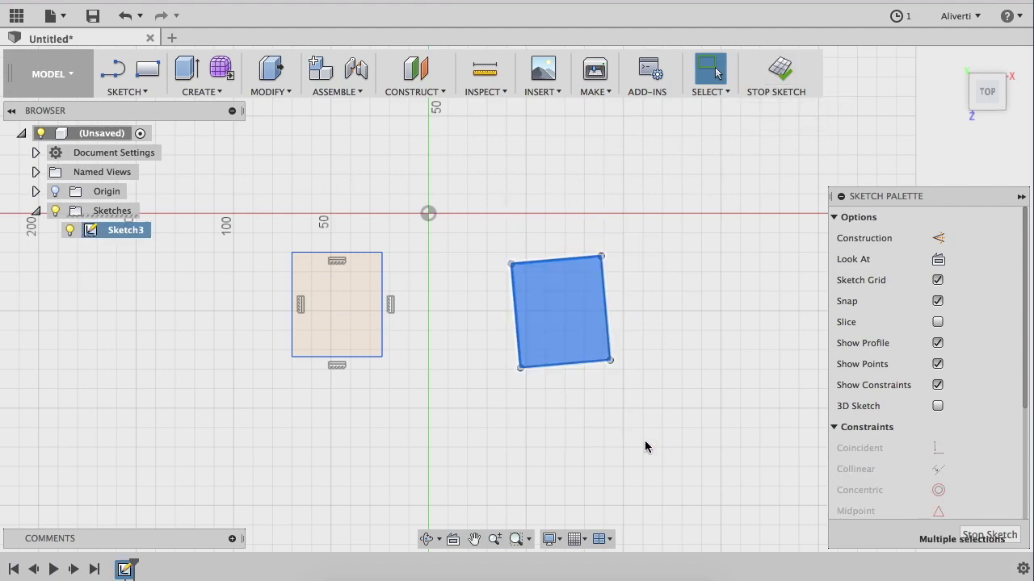
key(Delete)
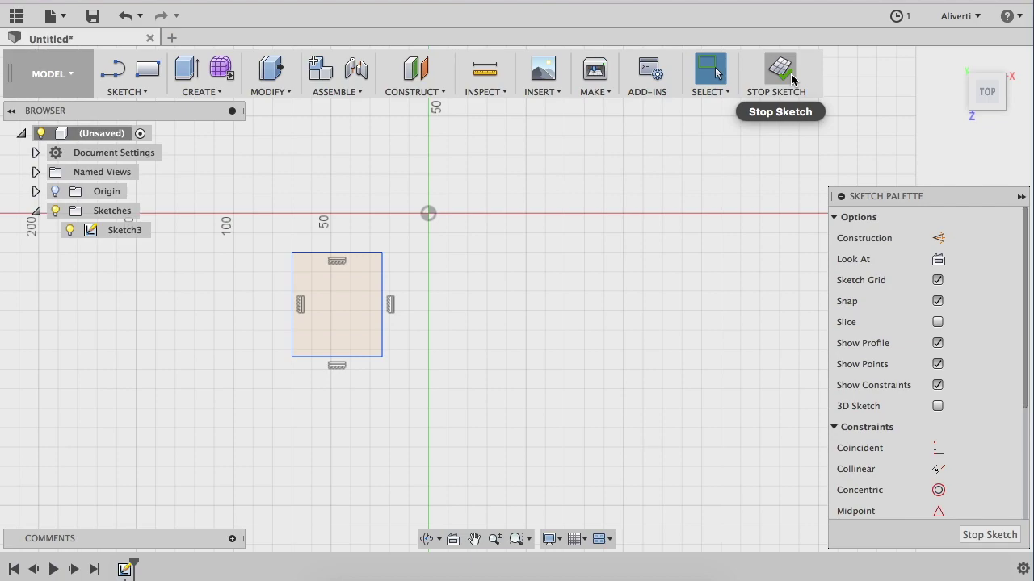